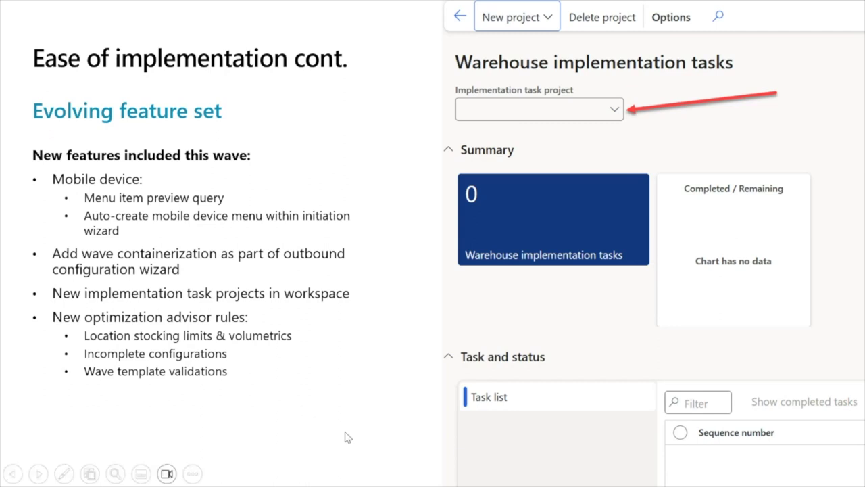
left_click(381, 382)
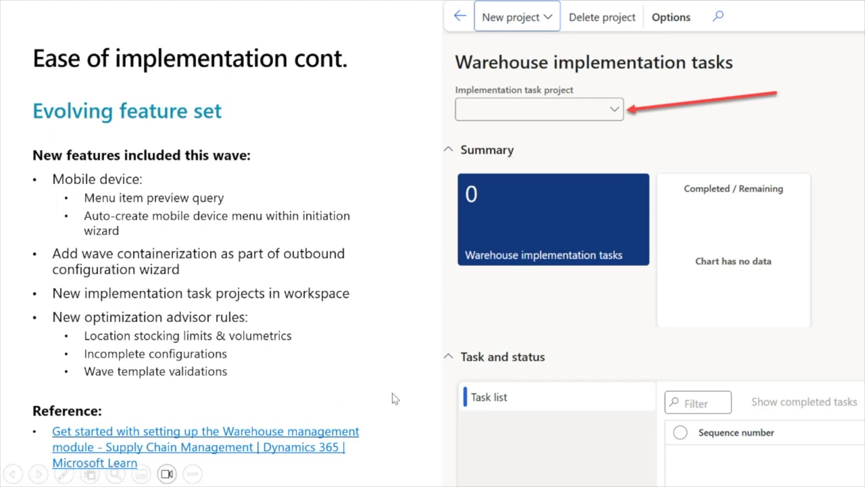
key("Right")
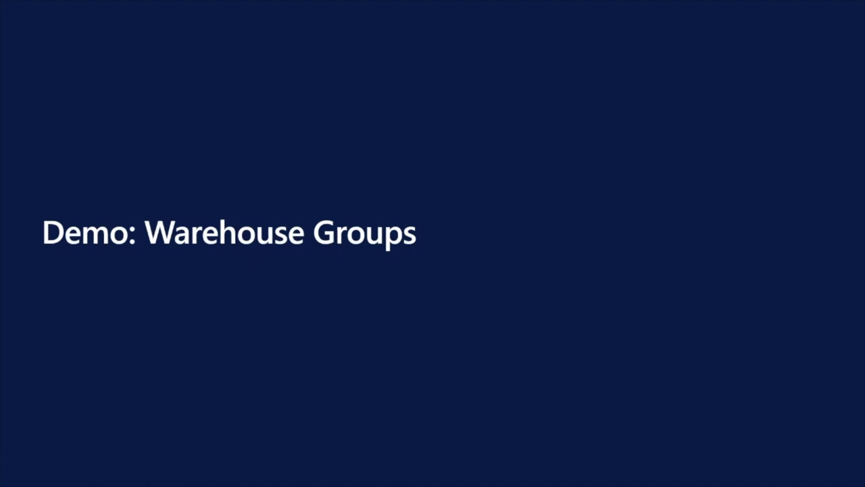
Switch to the Finance and Operations browser window and start a new session.
key("alt+Tab")
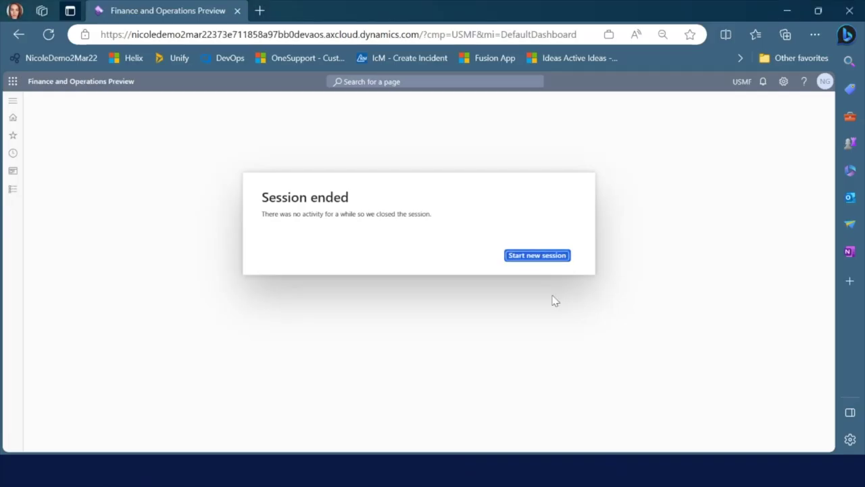
left_click(533, 257)
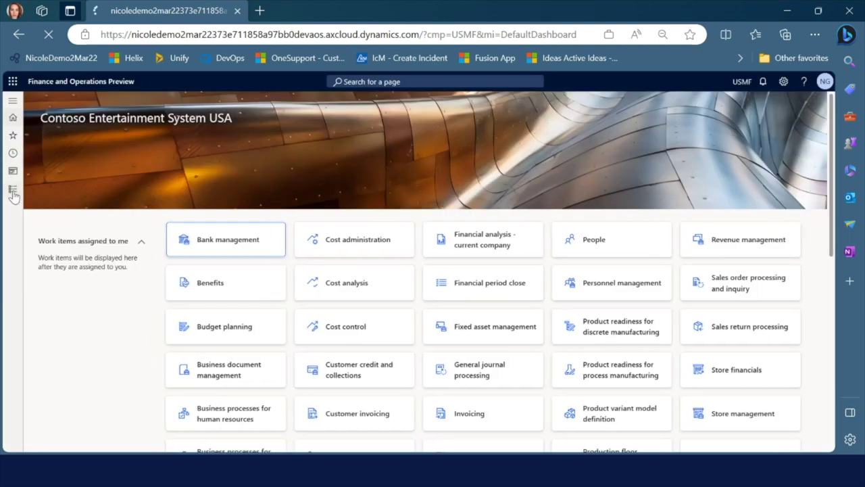
Open the Warehouse groups page in the Warehouse management setup and select warehouse 24 in the Super group.
left_click(12, 190)
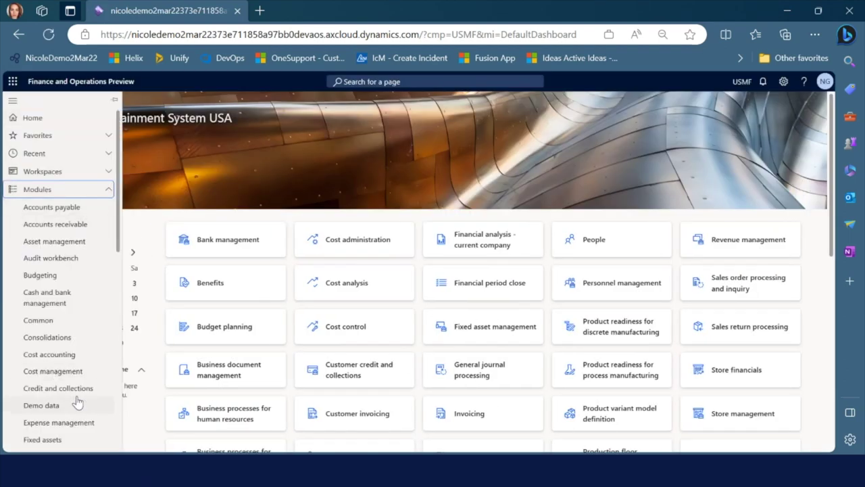
scroll(81, 420, "down", 3)
scroll(81, 420, "down", 3)
left_click(90, 446)
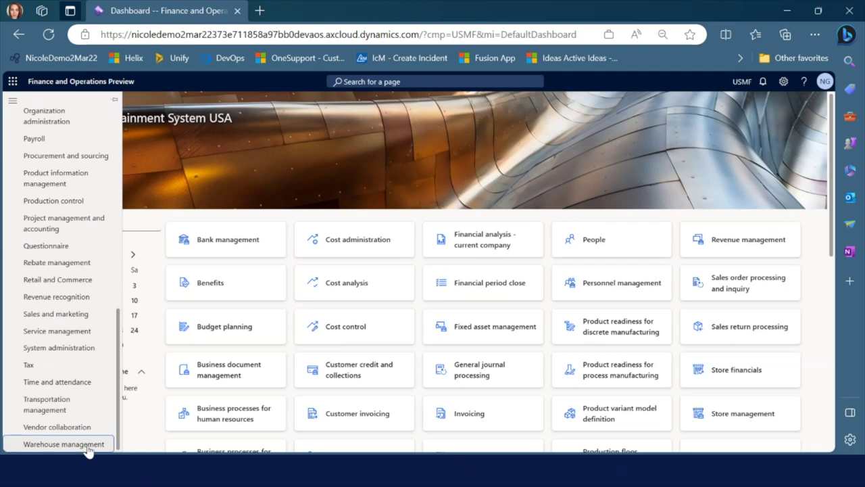
left_click(147, 340)
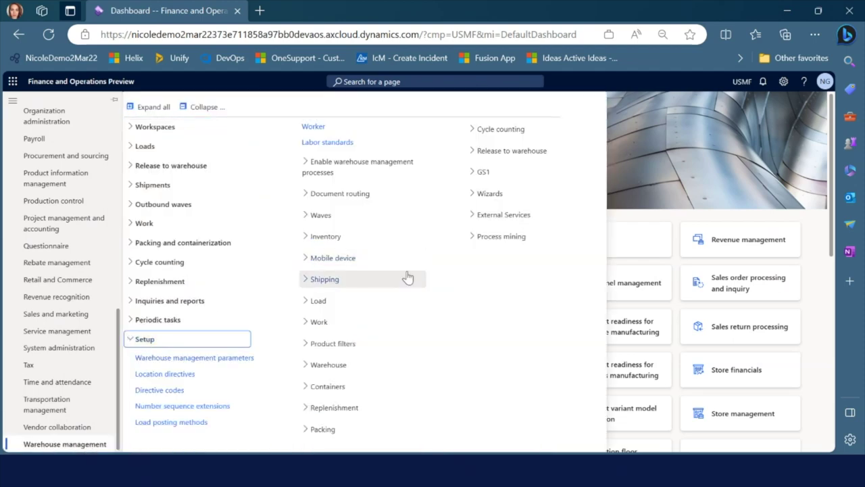
left_click(332, 373)
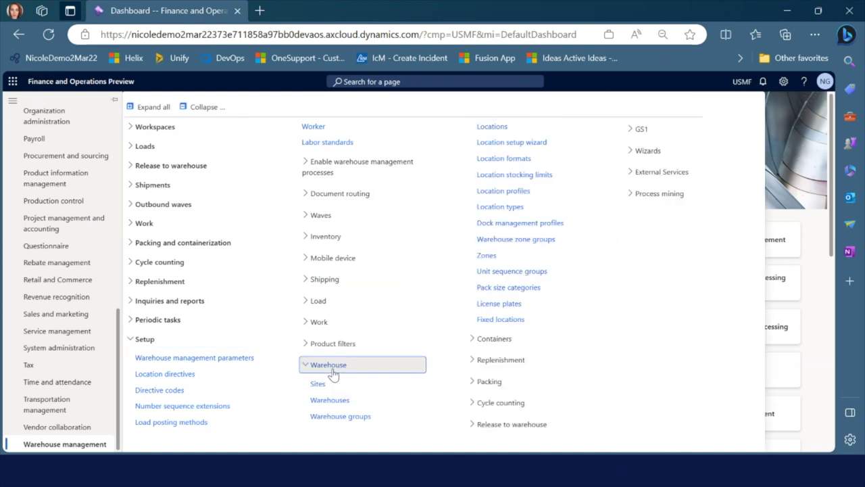
left_click(368, 423)
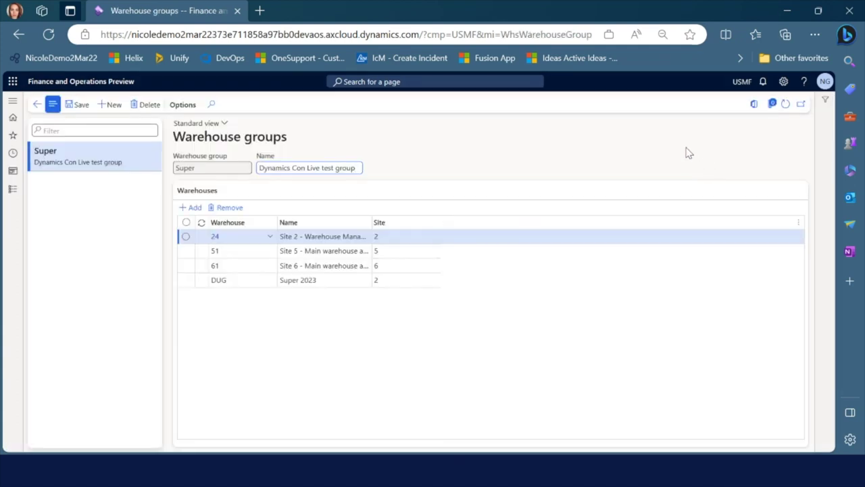
left_click(219, 238)
Leave the warehouse groups and open the Location directives page in the Warehouse management setup.
left_click(36, 104)
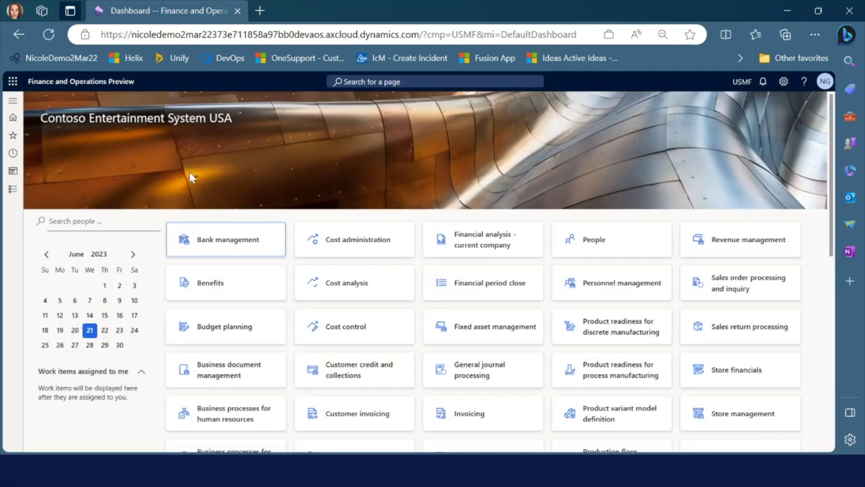
left_click(13, 192)
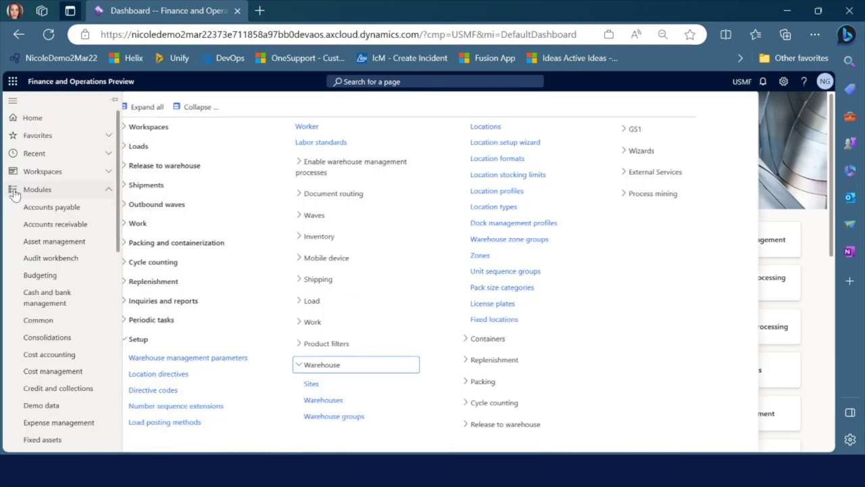
left_click(193, 380)
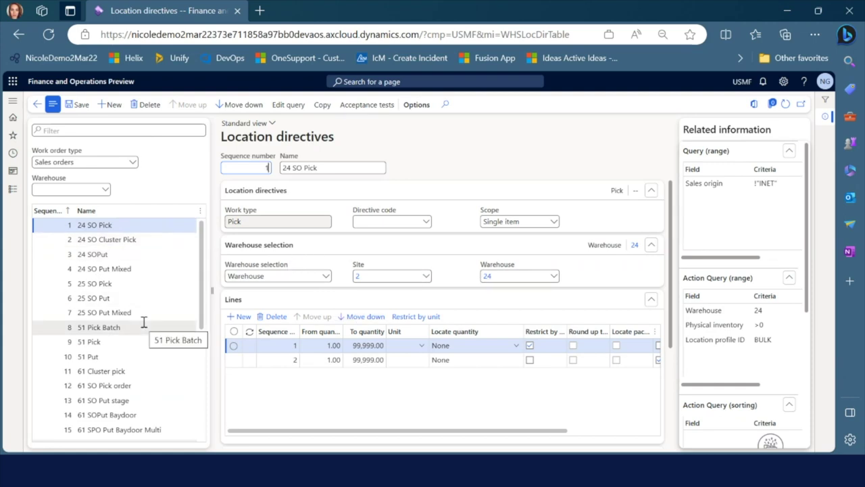
Examine the warehouse selection options of the 24 SO Pick directive and look through the list of sales order location directives.
left_click(325, 277)
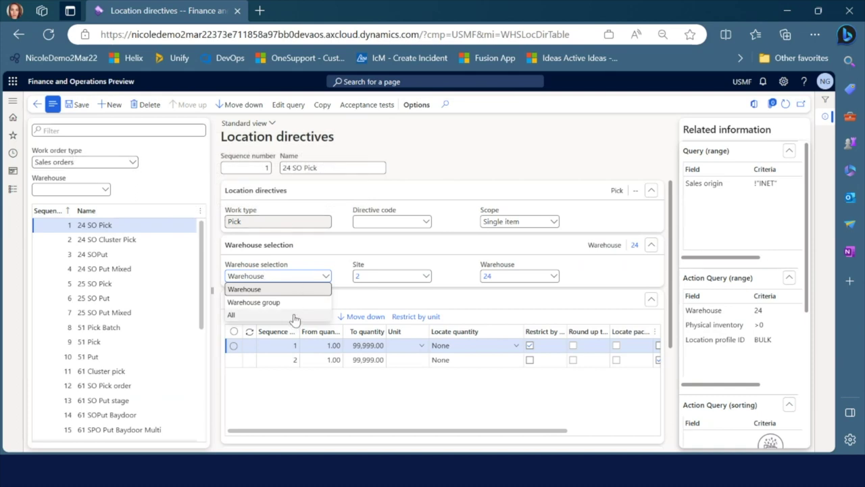
left_click(353, 252)
left_click(354, 249)
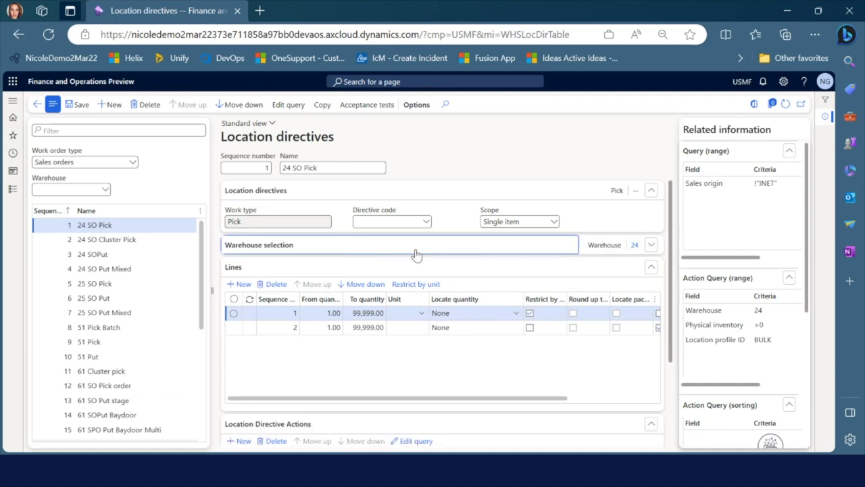
left_click(652, 246)
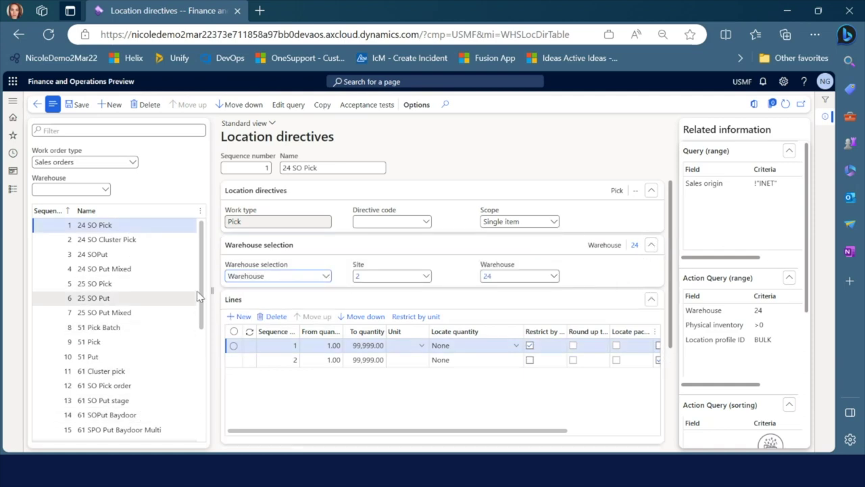
left_click_drag(203, 298, 205, 421)
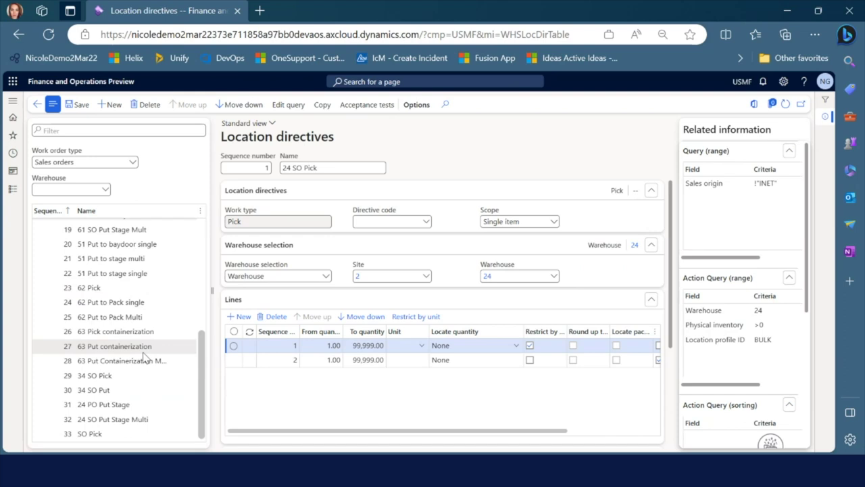
scroll(144, 355, "up", 3)
scroll(144, 352, "up", 3)
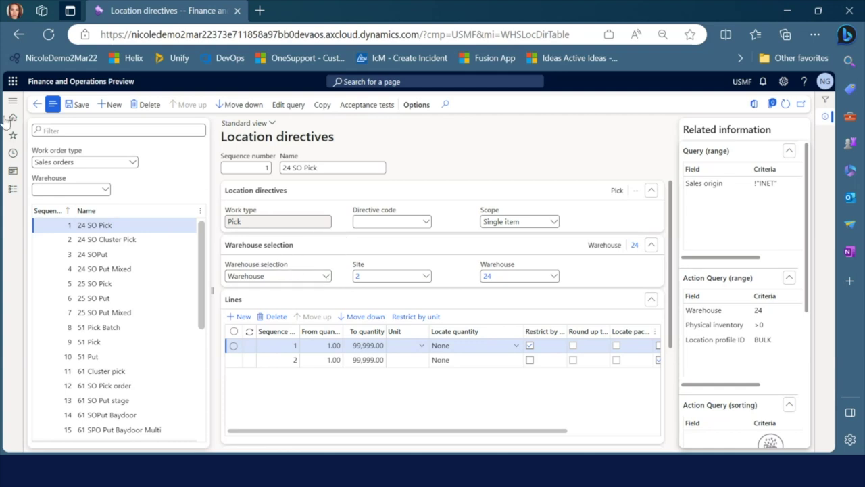
Open the Wave templates page from the waves setup of Warehouse management.
left_click(8, 191)
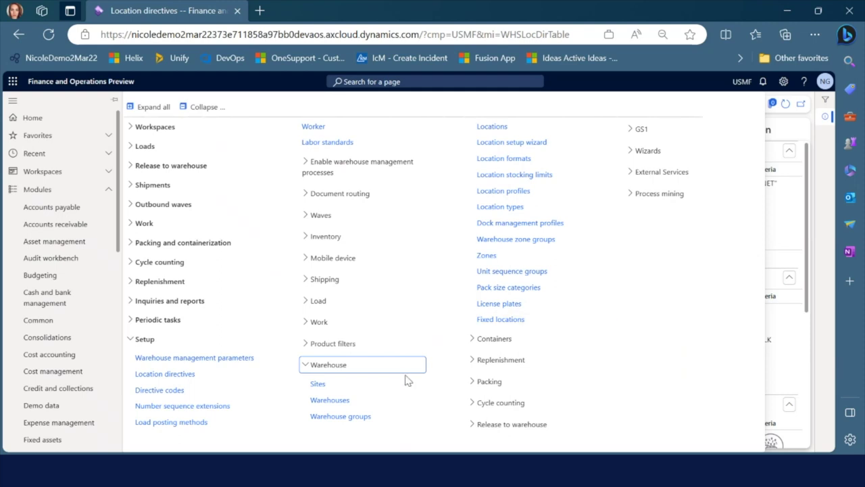
left_click(342, 222)
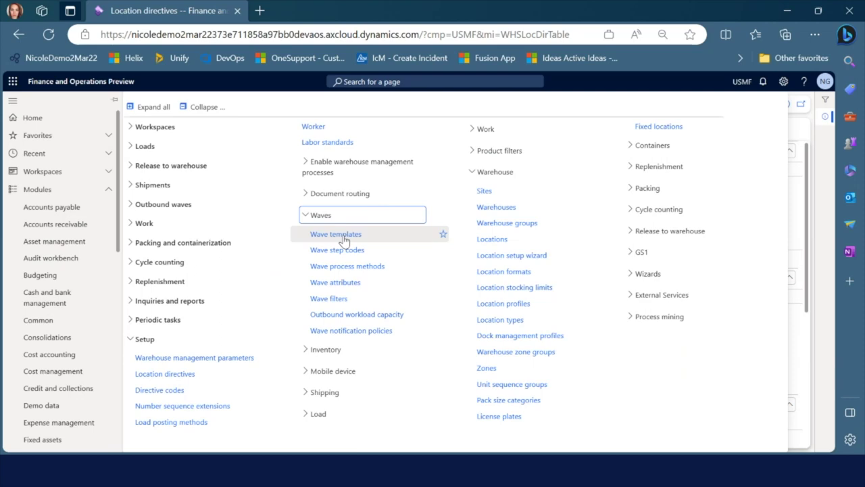
left_click(344, 237)
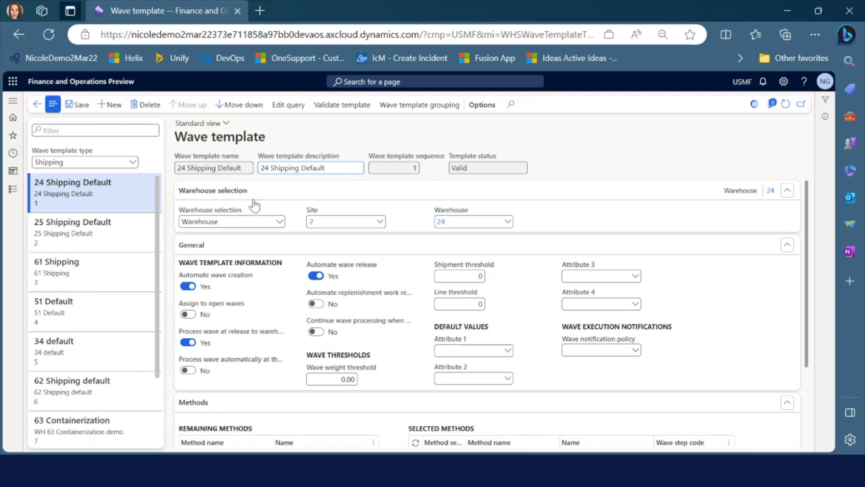
Review the warehouse selection options of the 24 Shipping Default template, show the Production orders wave templates and leave the page.
left_click(280, 223)
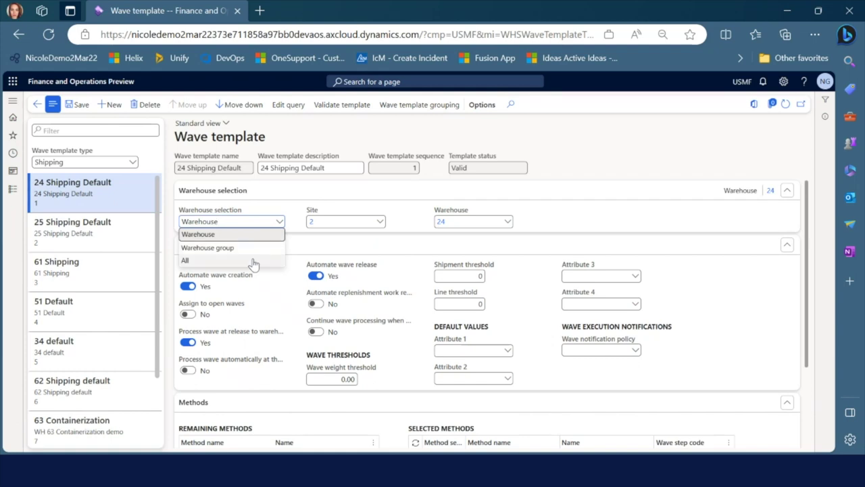
left_click(132, 162)
left_click(116, 188)
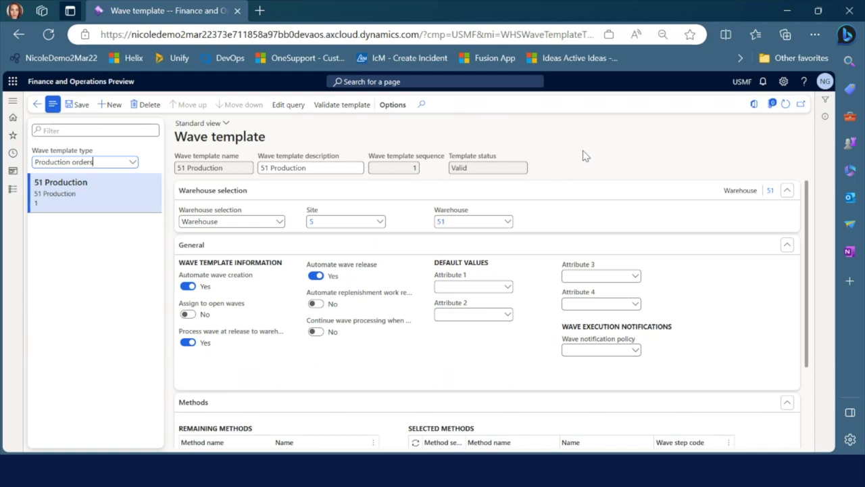
left_click(39, 106)
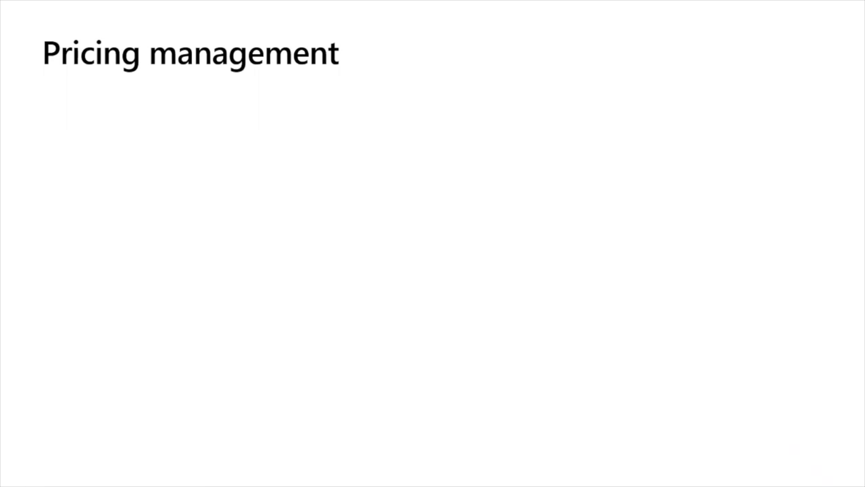
key("Right")
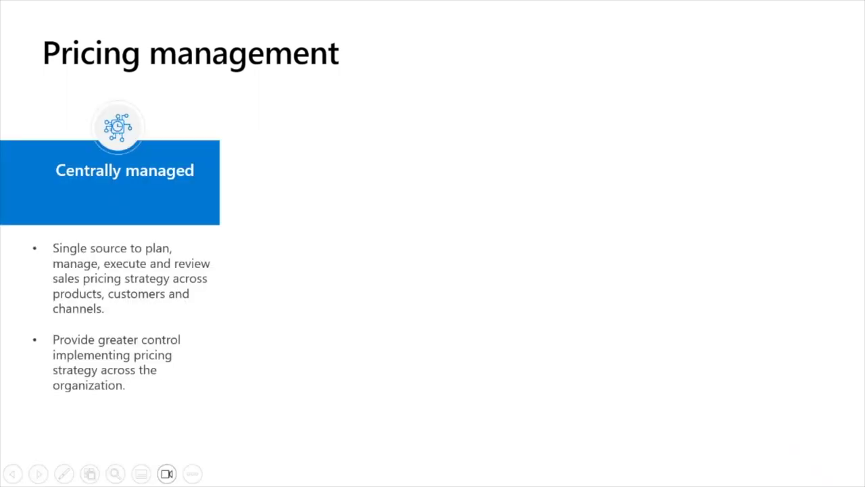